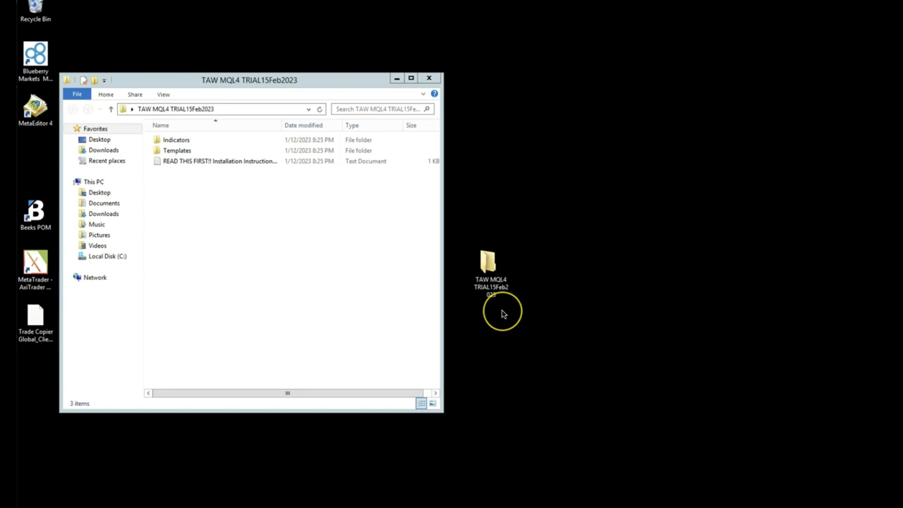
# - Look over the TAW MQL4 TRIAL15Feb2023 package's Templates folder and installation instructions file
pyautogui.click(503, 285)
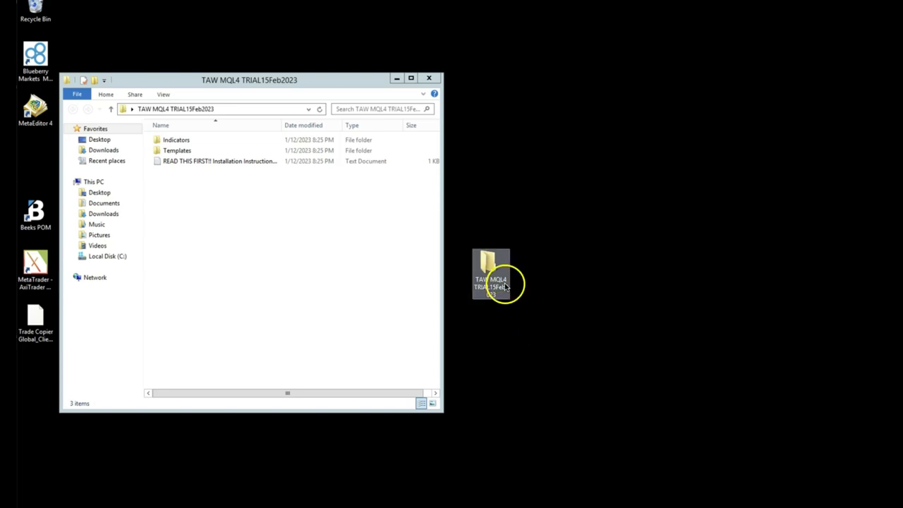
pyautogui.click(180, 147)
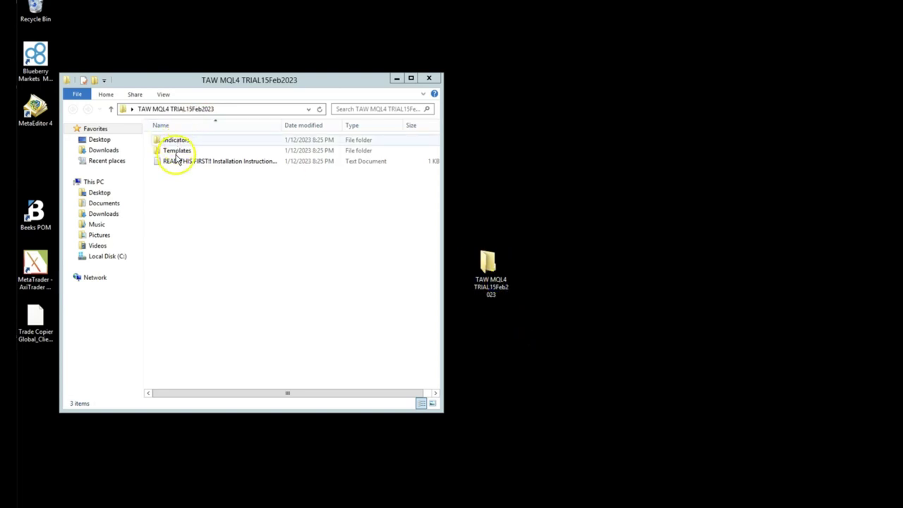
pyautogui.click(185, 150)
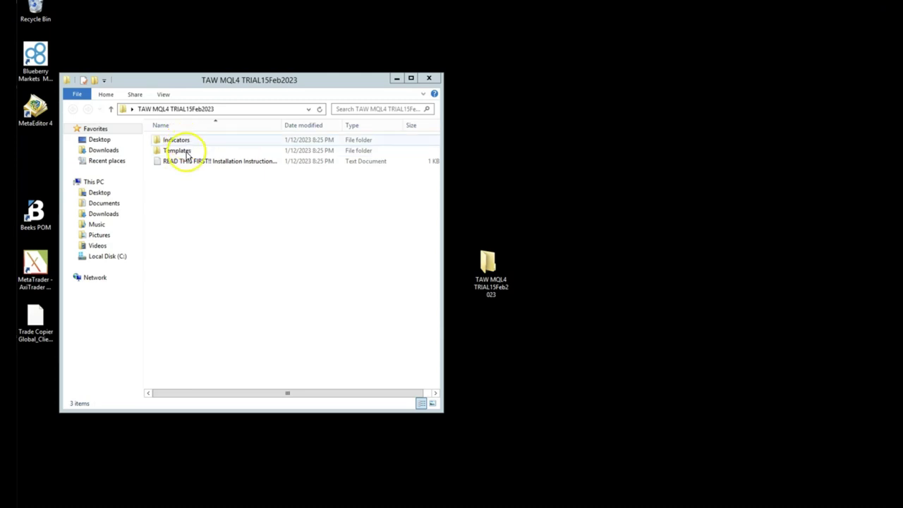
pyautogui.click(187, 161)
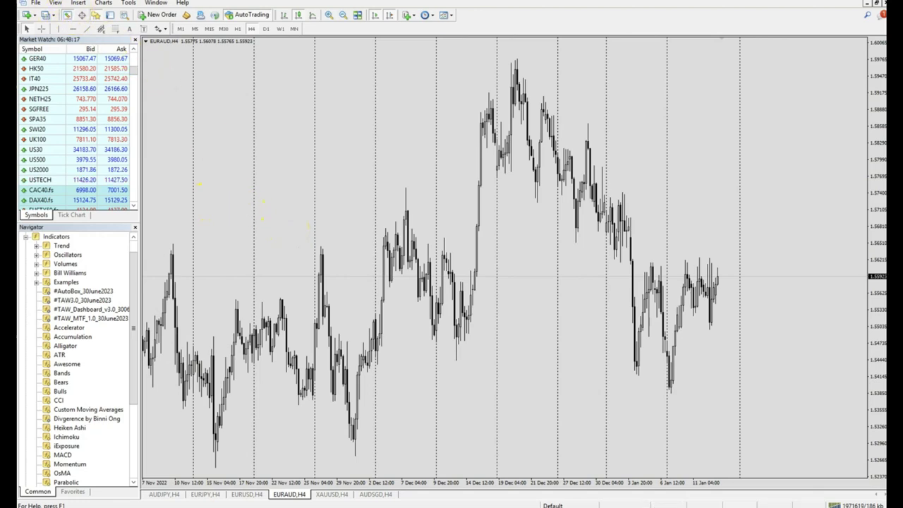
# - Open the terminal's data folder through File > Open Data Folder
pyautogui.click(36, 4)
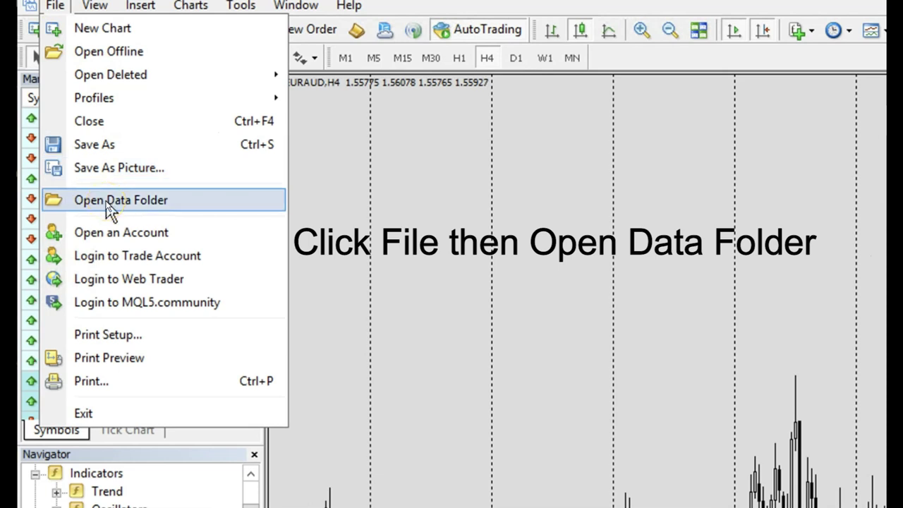
pyautogui.click(52, 6)
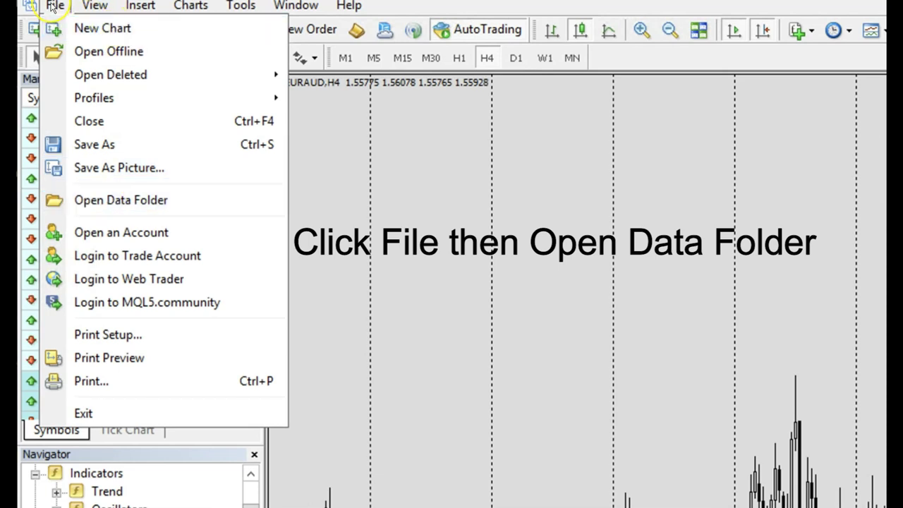
pyautogui.click(100, 200)
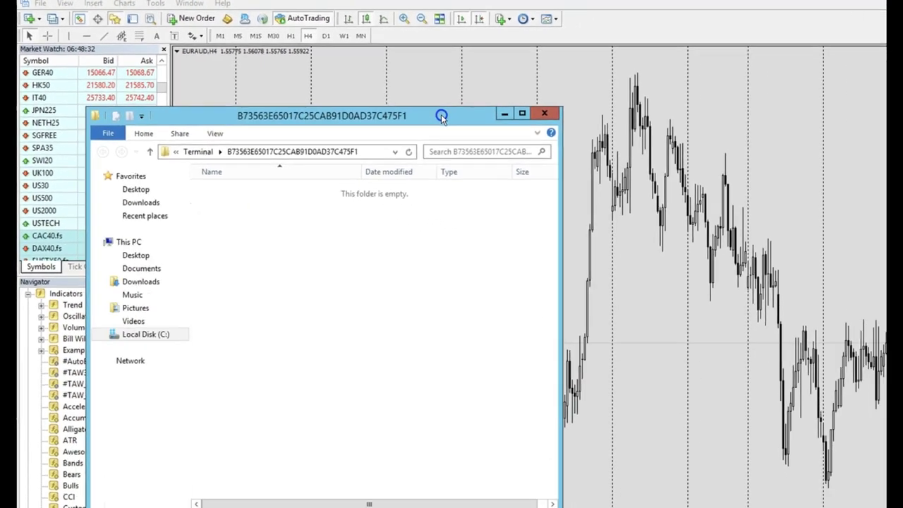
# - Move the data folder window aside and open the Desktop's TAW MQL4 TRIAL15Feb2023 folder
pyautogui.moveTo(427, 115); pyautogui.dragTo(529, 115)
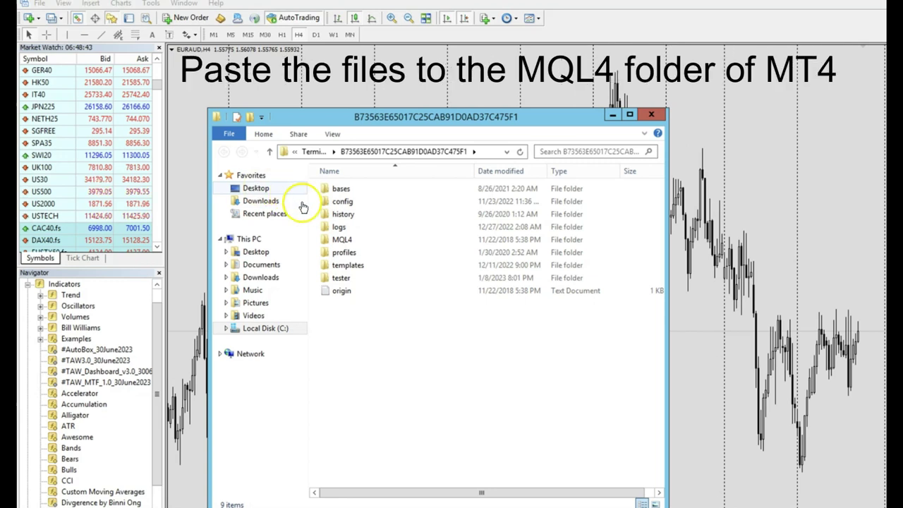
pyautogui.click(343, 243)
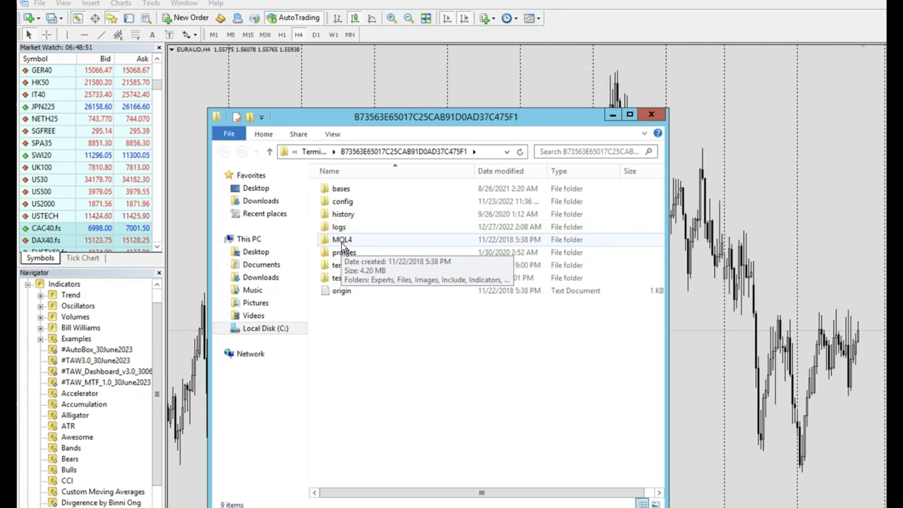
pyautogui.click(256, 189)
pyautogui.click(256, 188)
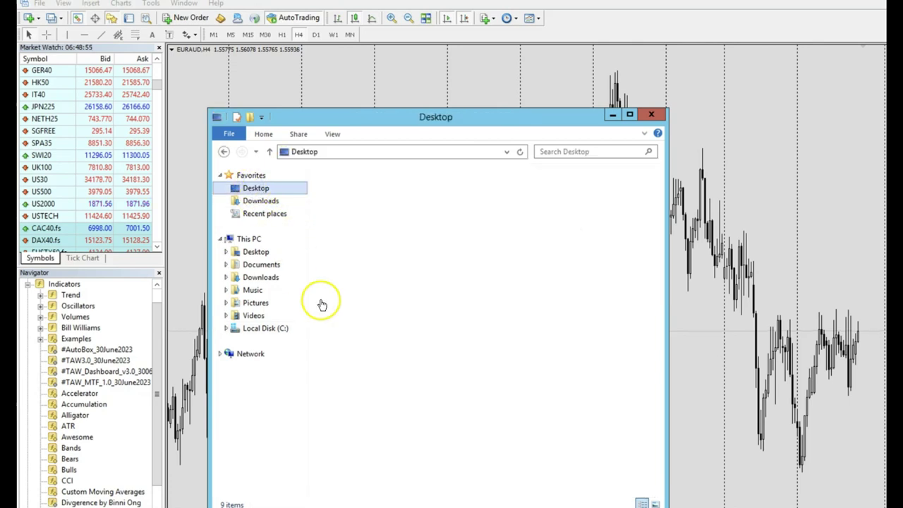
pyautogui.click(371, 358)
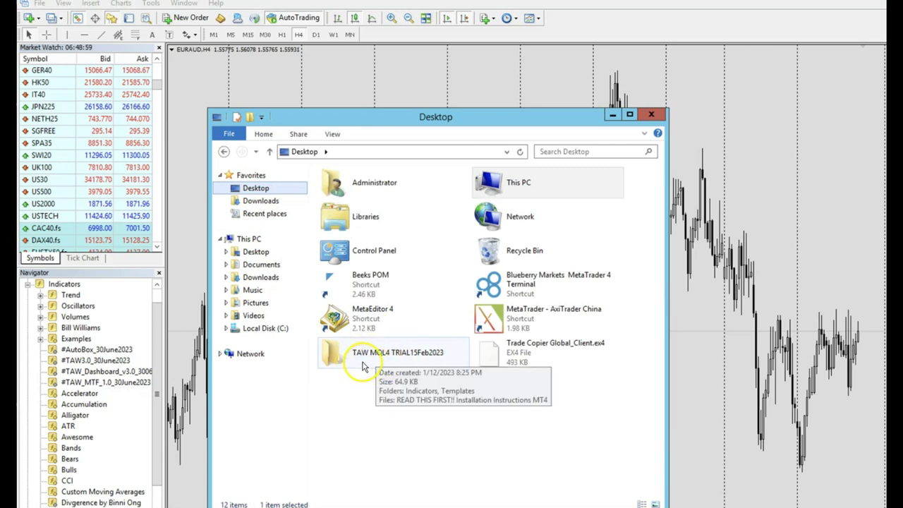
pyautogui.doubleClick(363, 364)
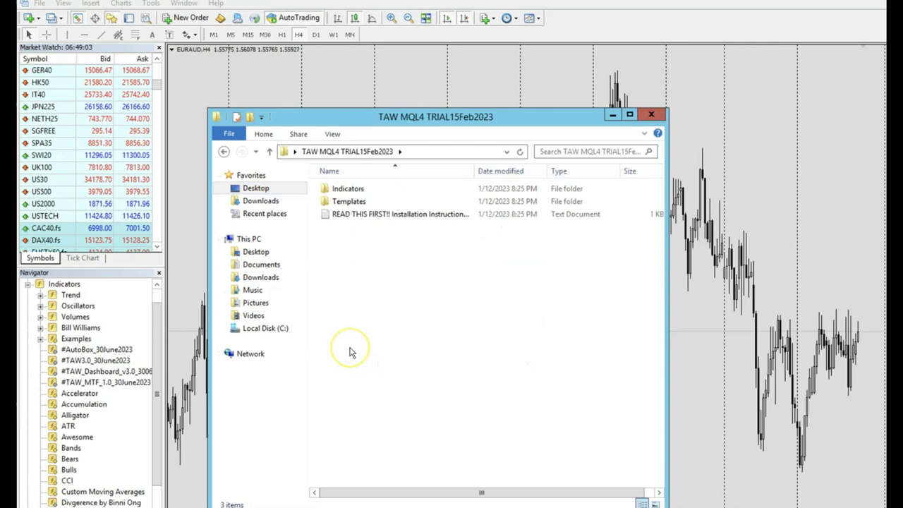
# - Copy #TAW3.0_15Feb2023_Trial.ex4 from the package's Indicators folder, then navigate back
pyautogui.click(350, 191)
pyautogui.doubleClick(351, 191)
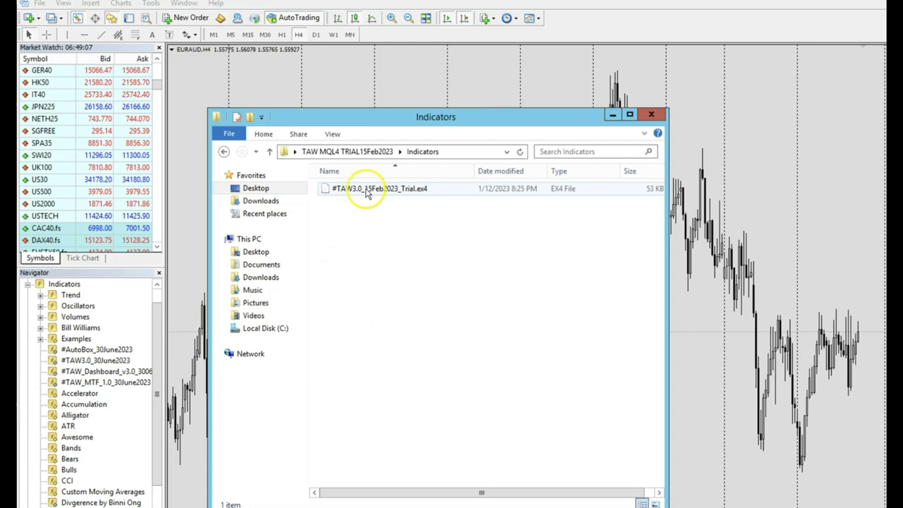
pyautogui.rightClick(376, 191)
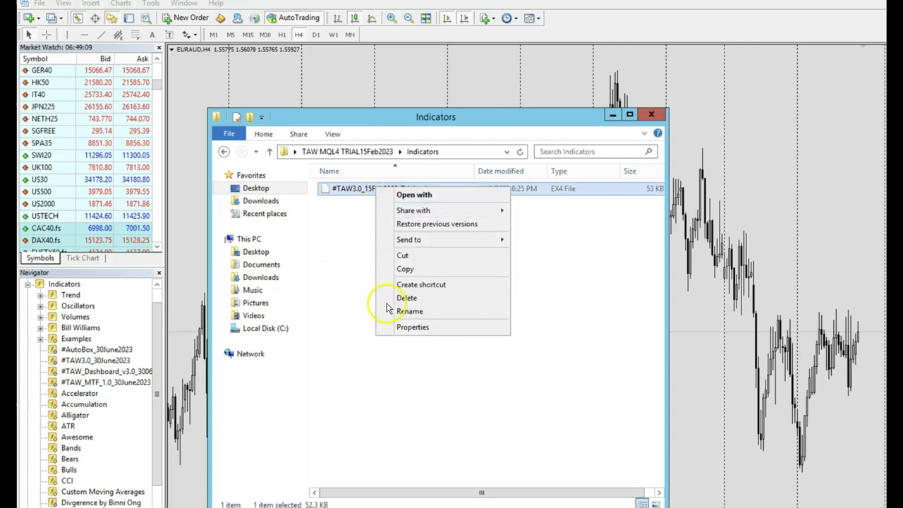
pyautogui.click(406, 271)
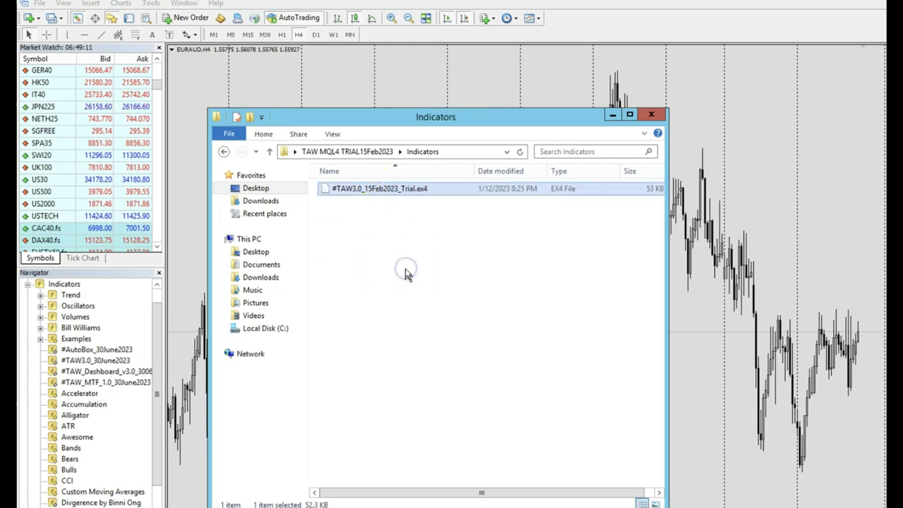
pyautogui.click(225, 153)
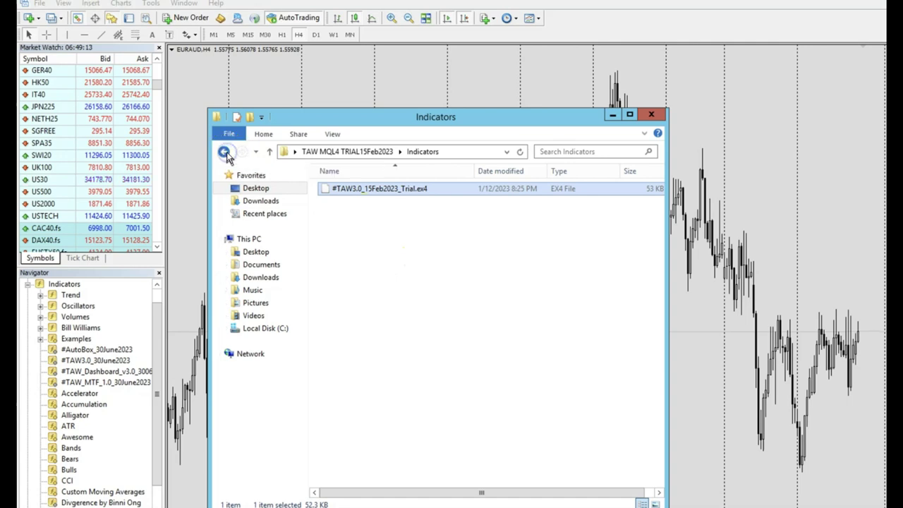
pyautogui.click(225, 153)
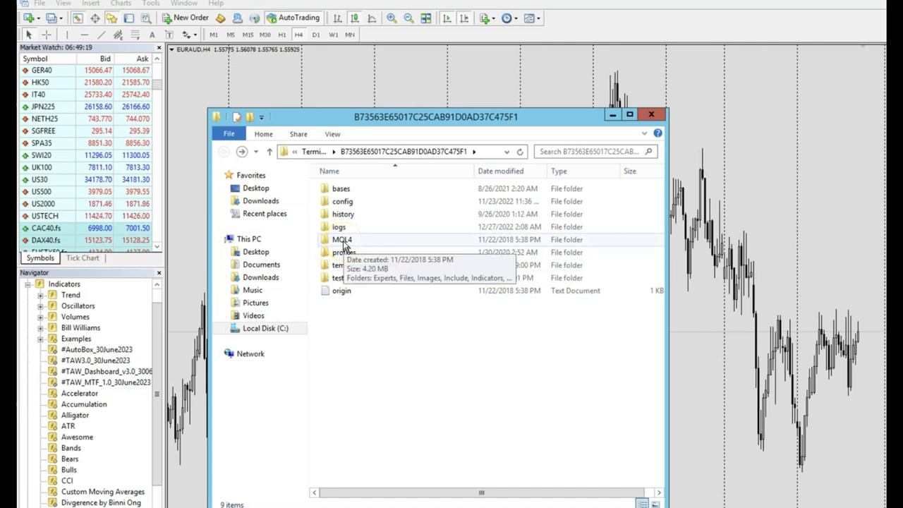
# - Paste the copied .ex4 indicator into the data folder's MQL4\Indicators folder
pyautogui.doubleClick(343, 241)
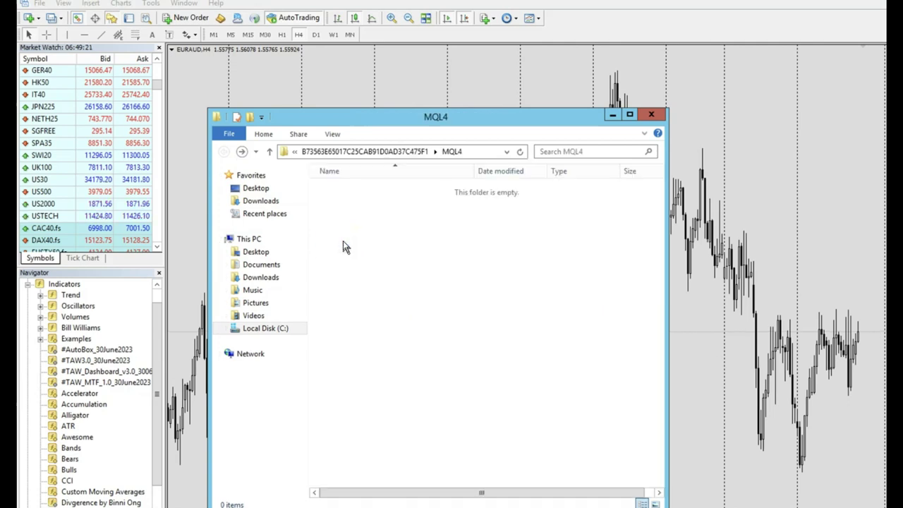
pyautogui.doubleClick(353, 239)
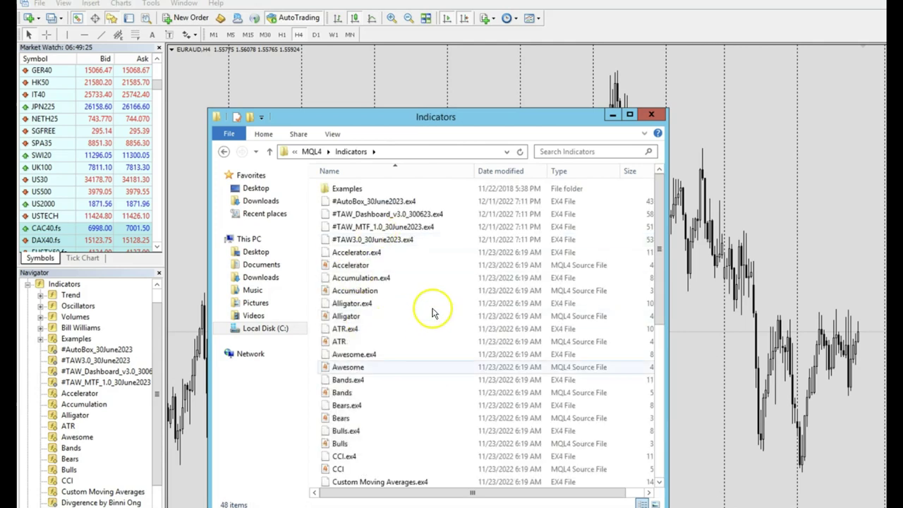
pyautogui.click(443, 313)
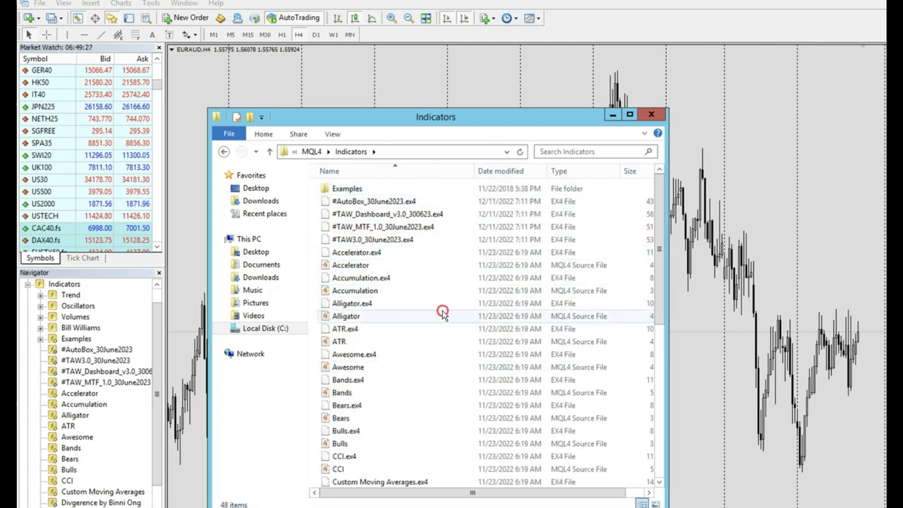
pyautogui.rightClick(443, 313)
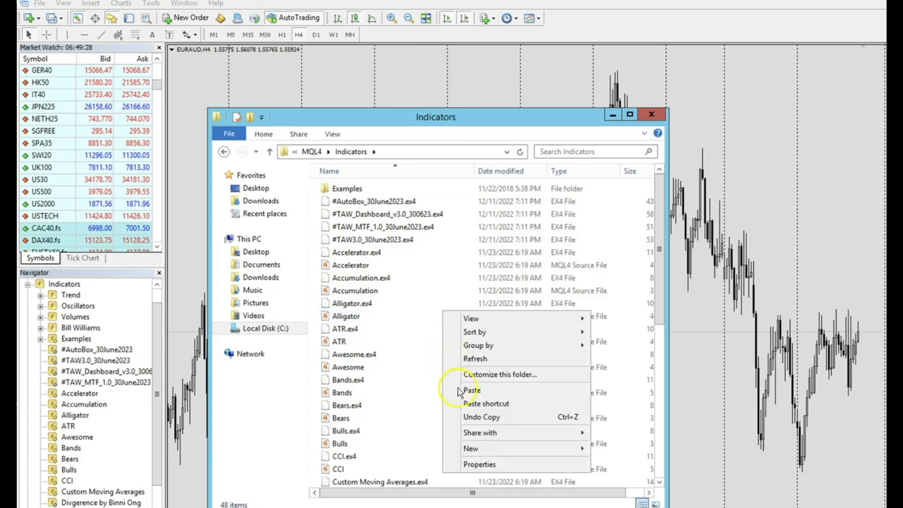
pyautogui.click(440, 450)
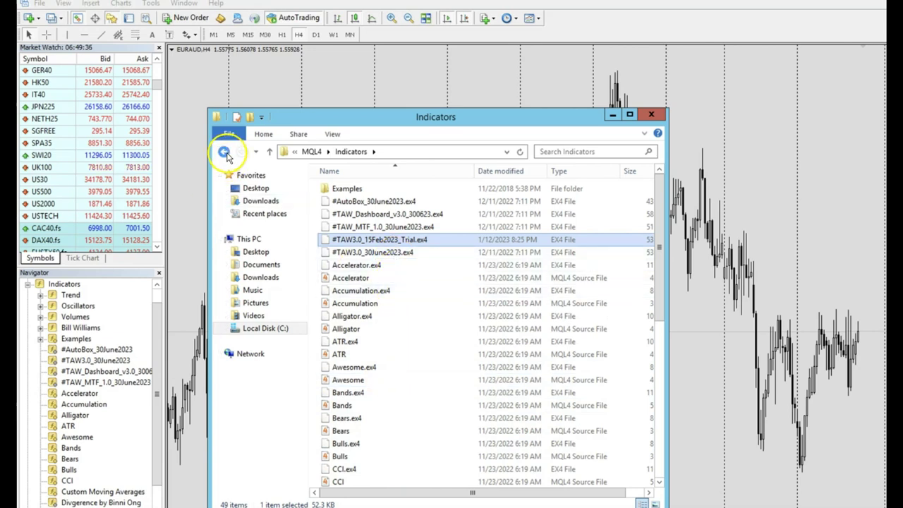
# - Copy #TAWStrategyTrial2023.tpl from the trial package's Templates folder
pyautogui.click(255, 187)
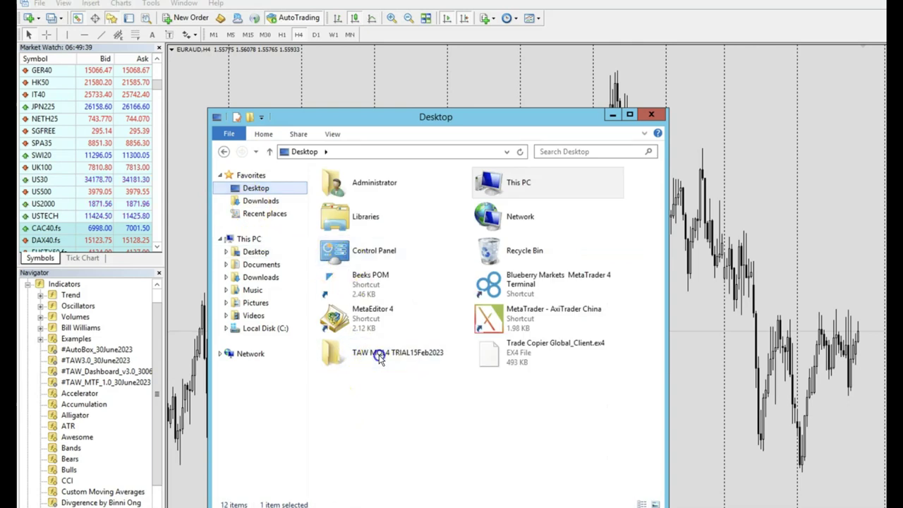
pyautogui.doubleClick(325, 351)
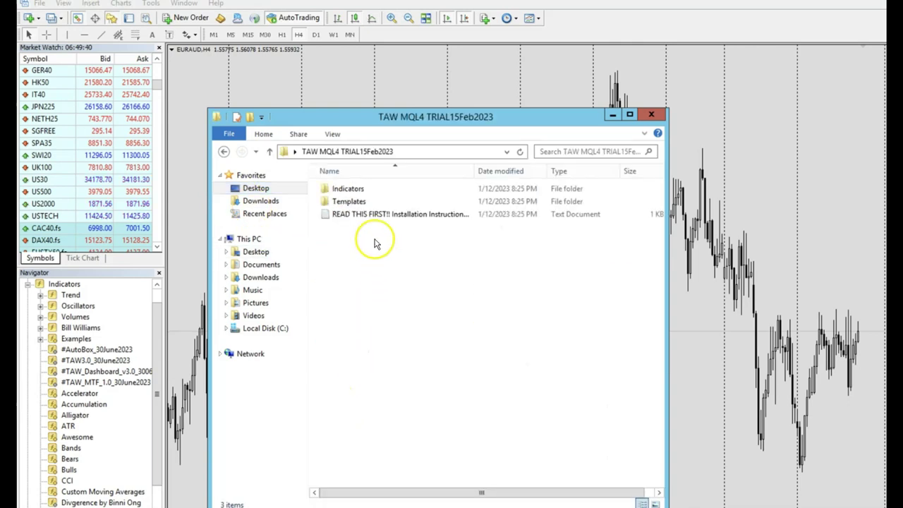
pyautogui.doubleClick(345, 202)
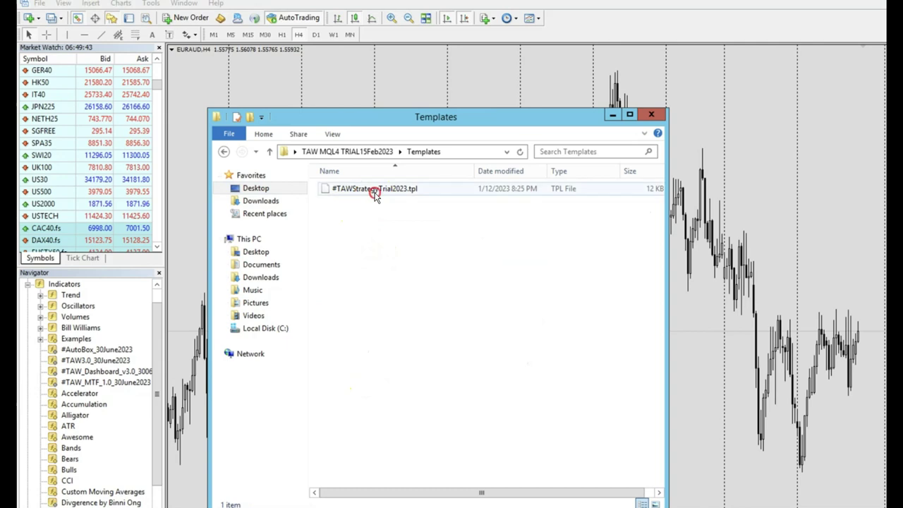
pyautogui.rightClick(374, 191)
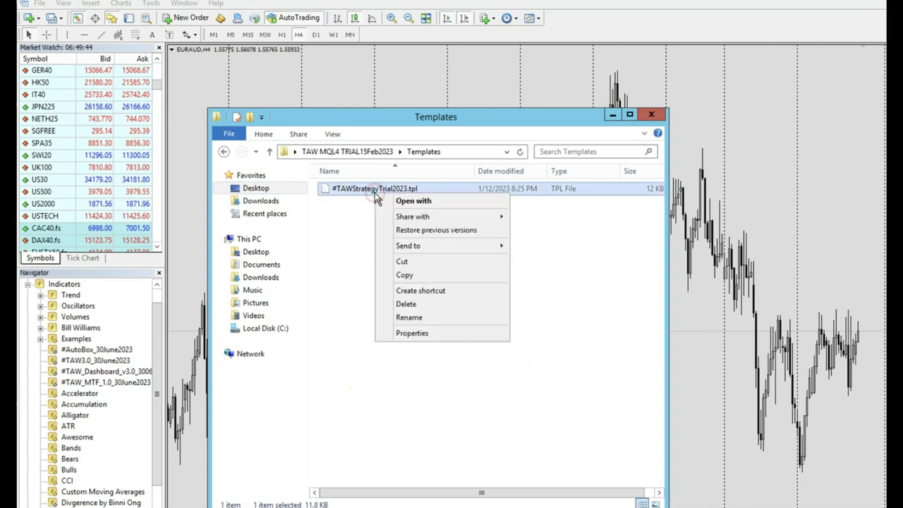
pyautogui.click(401, 275)
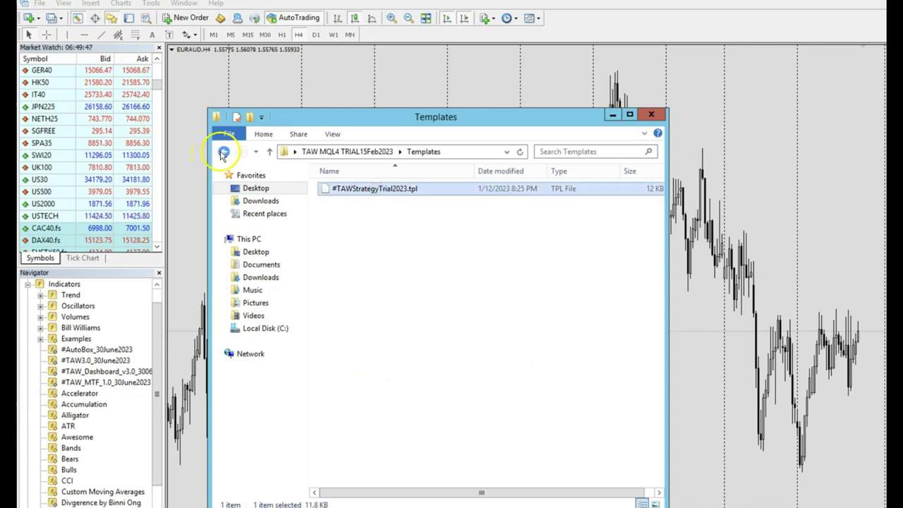
# - Paste the template into the data folder's templates folder and close File Explorer
pyautogui.click(223, 152)
pyautogui.click(223, 153)
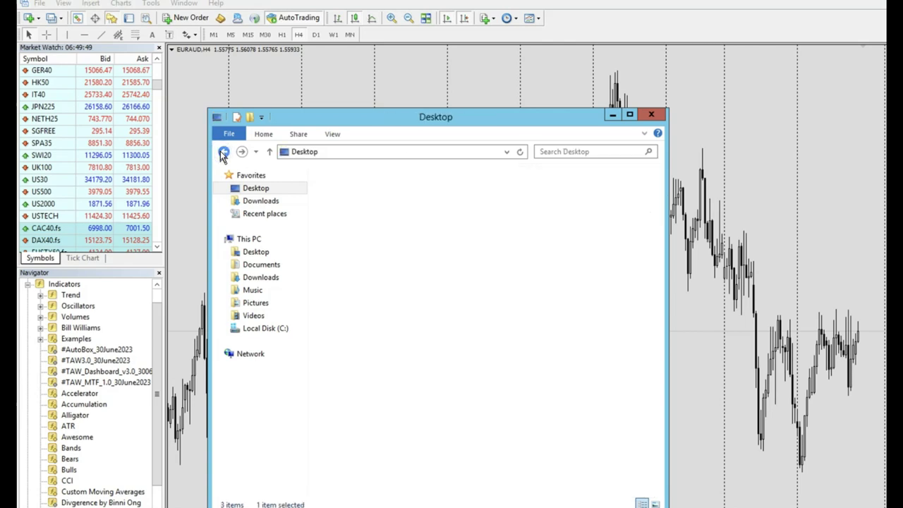
pyautogui.click(224, 153)
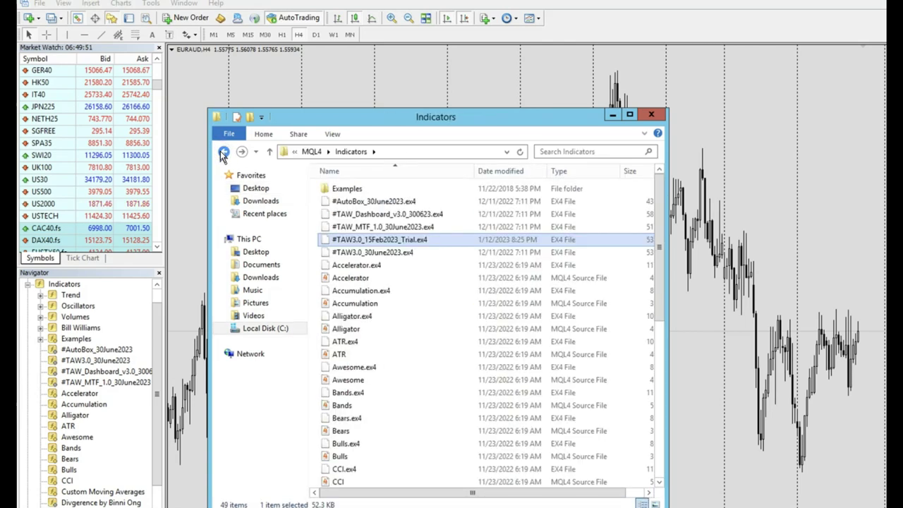
pyautogui.click(222, 153)
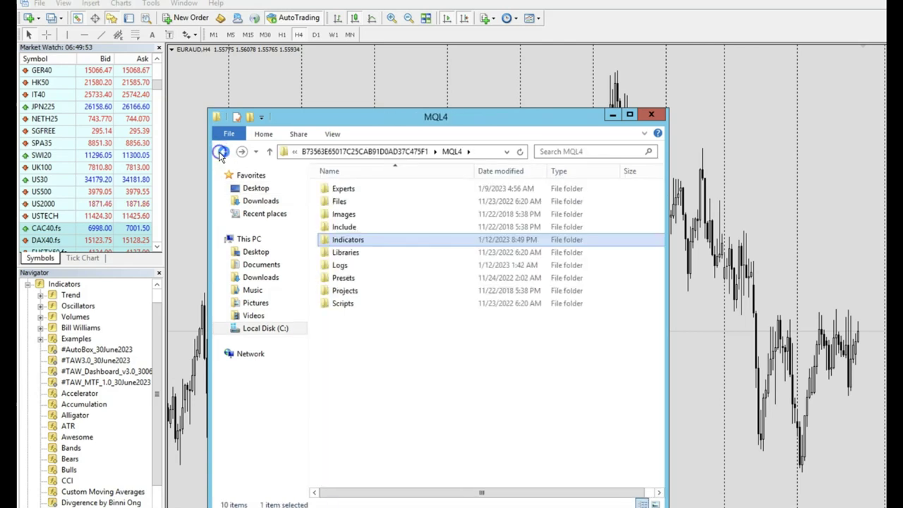
pyautogui.click(222, 154)
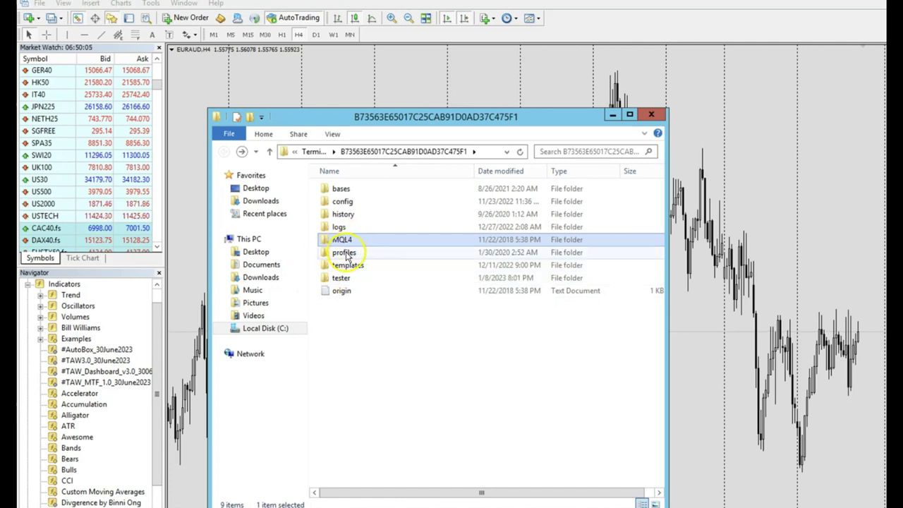
pyautogui.doubleClick(345, 266)
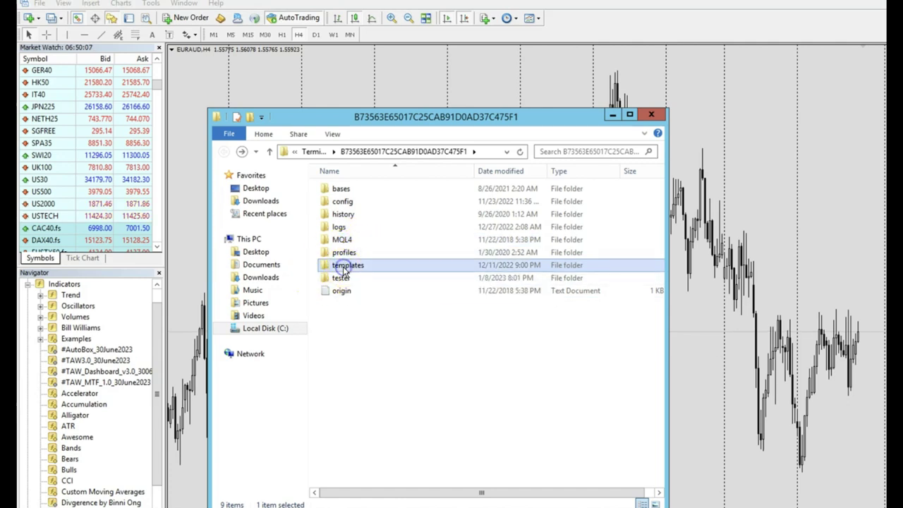
pyautogui.rightClick(404, 409)
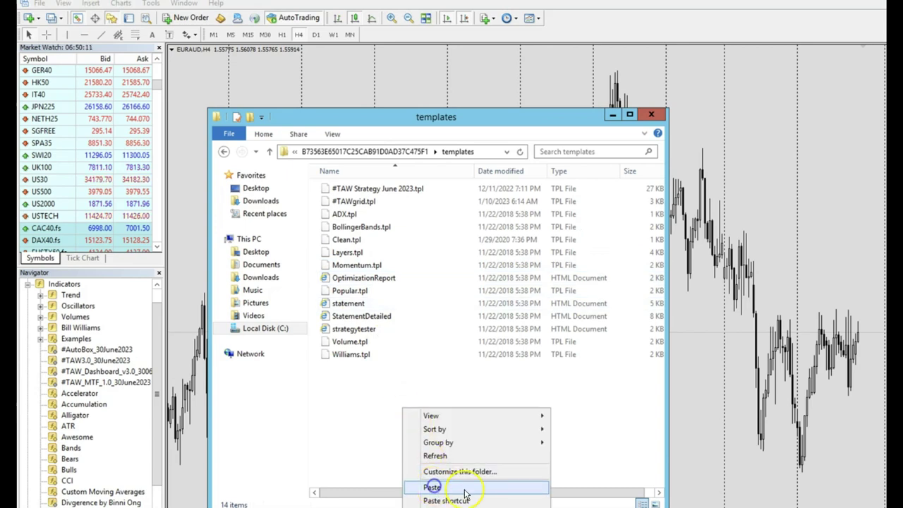
pyautogui.click(432, 487)
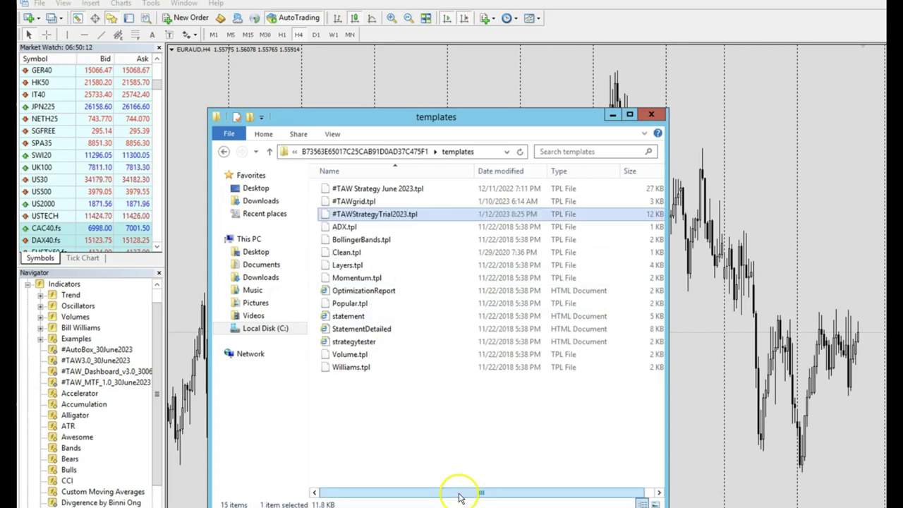
pyautogui.click(651, 117)
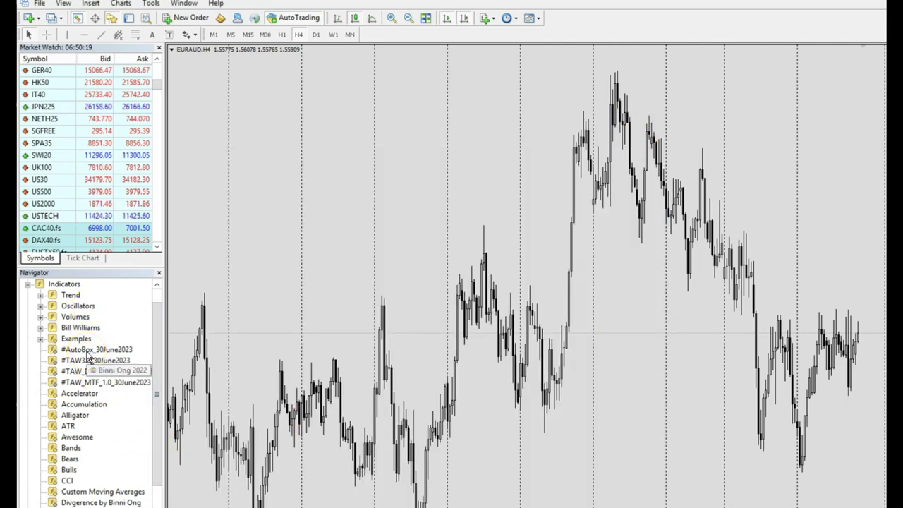
# - Refresh the Navigator's indicator list so #TAW3.0_15Feb2023_Trial appears
pyautogui.rightClick(112, 314)
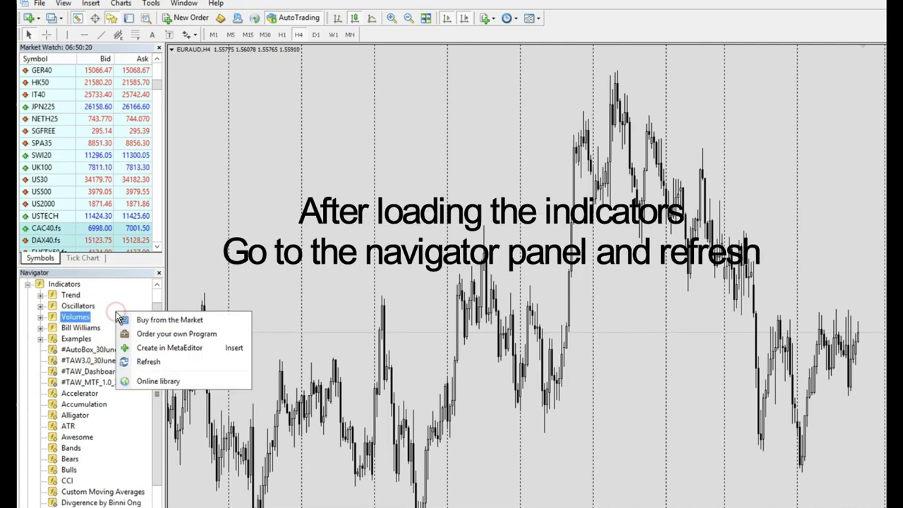
pyautogui.click(148, 361)
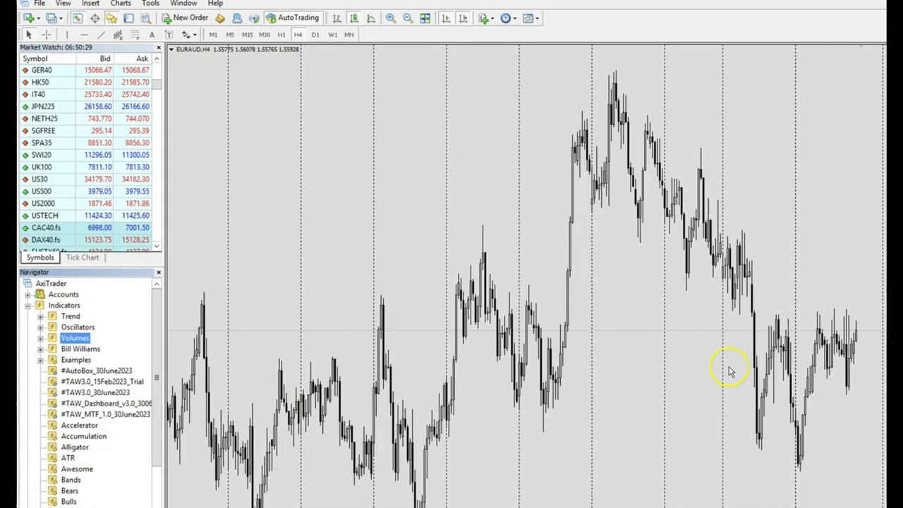
# - Load the #TAWStrategyTrial2023 template onto the EURAUD H4 chart, showing ATR Value 0.00591
pyautogui.click(403, 133)
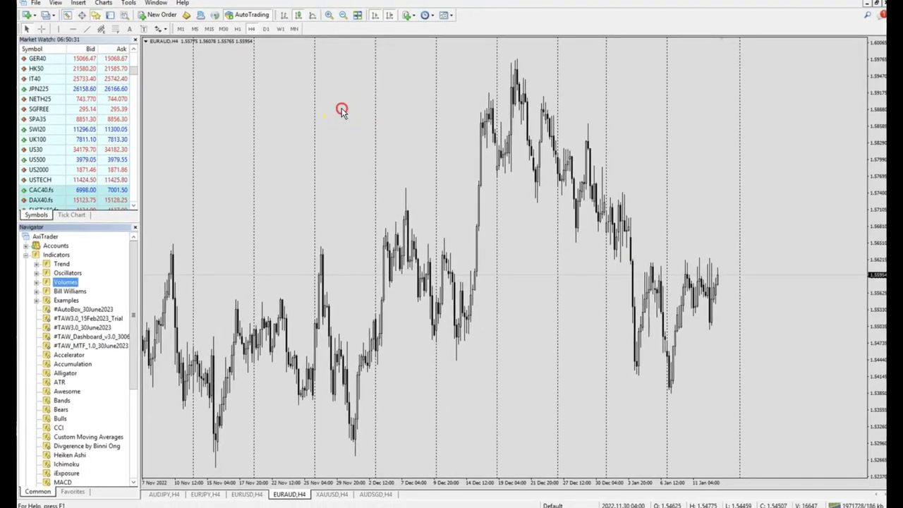
pyautogui.rightClick(341, 111)
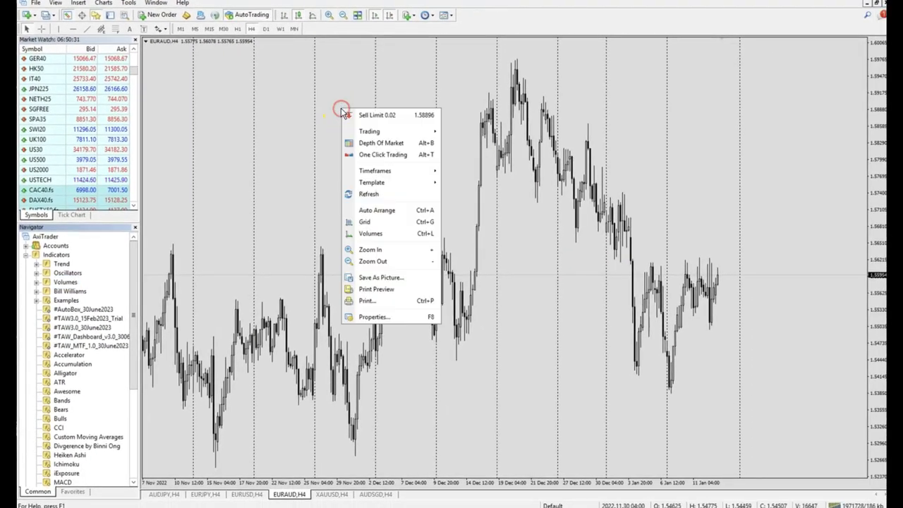
pyautogui.moveTo(368, 185)
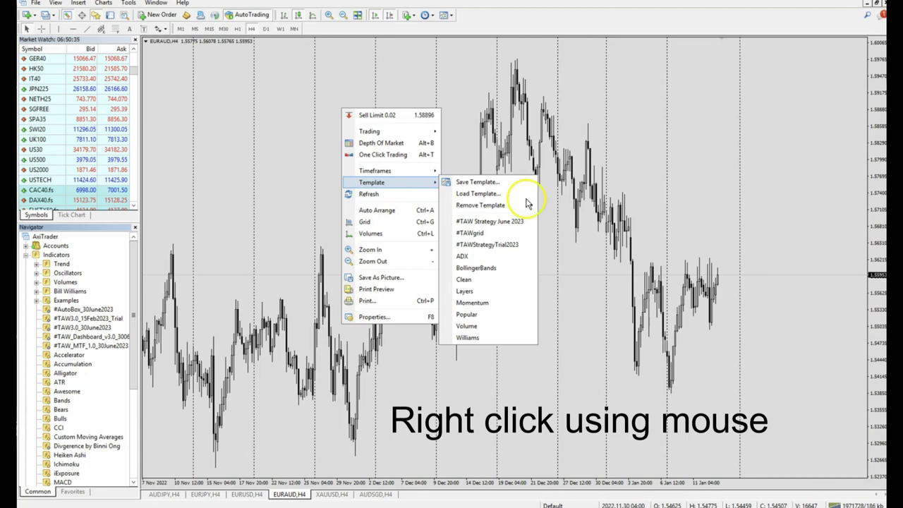
pyautogui.click(493, 245)
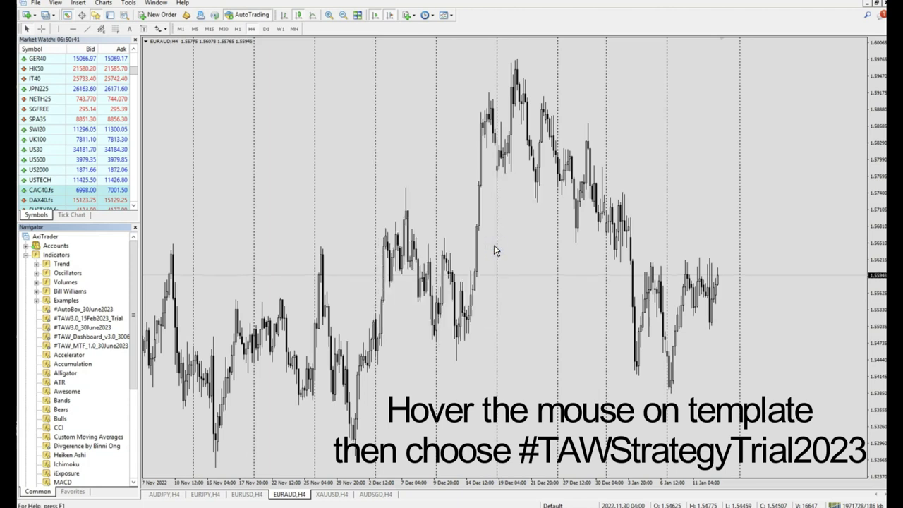
pyautogui.click(509, 256)
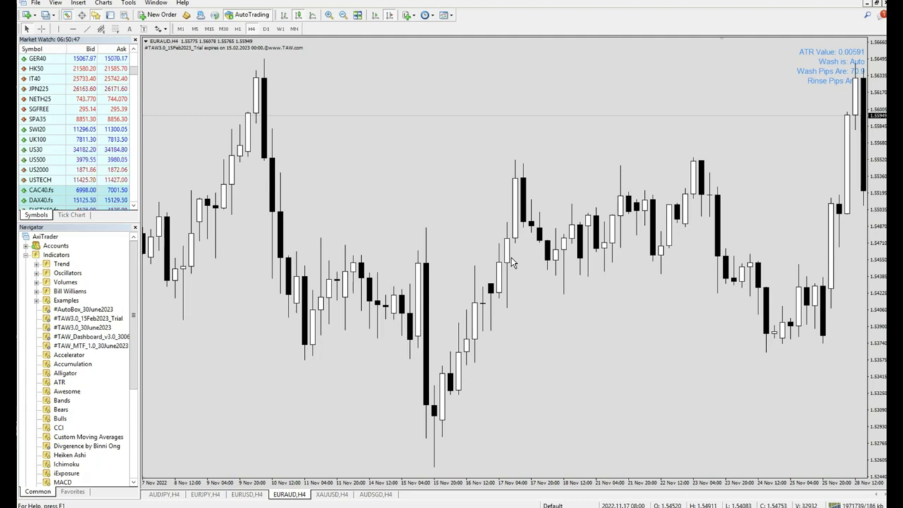
pyautogui.click(467, 169)
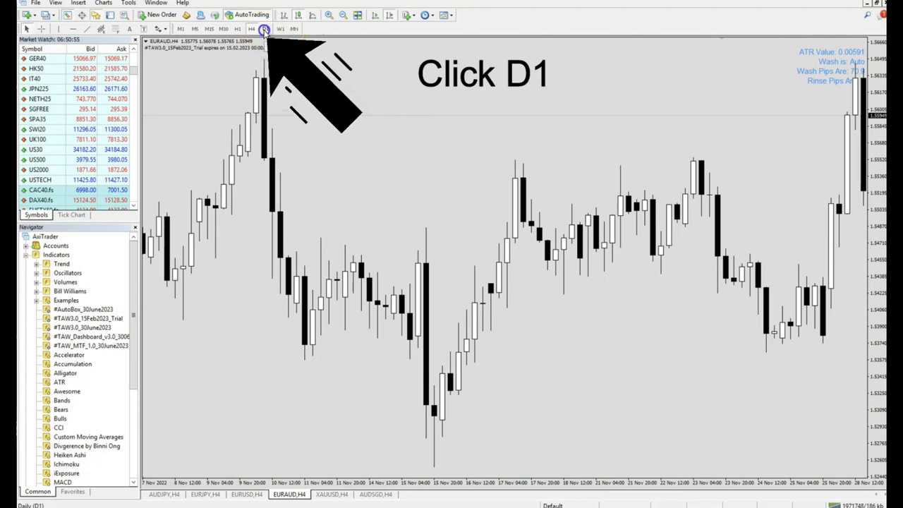
# - Put the EURAUD chart on D1 and scroll back to older bars with TAW signals
pyautogui.click(264, 30)
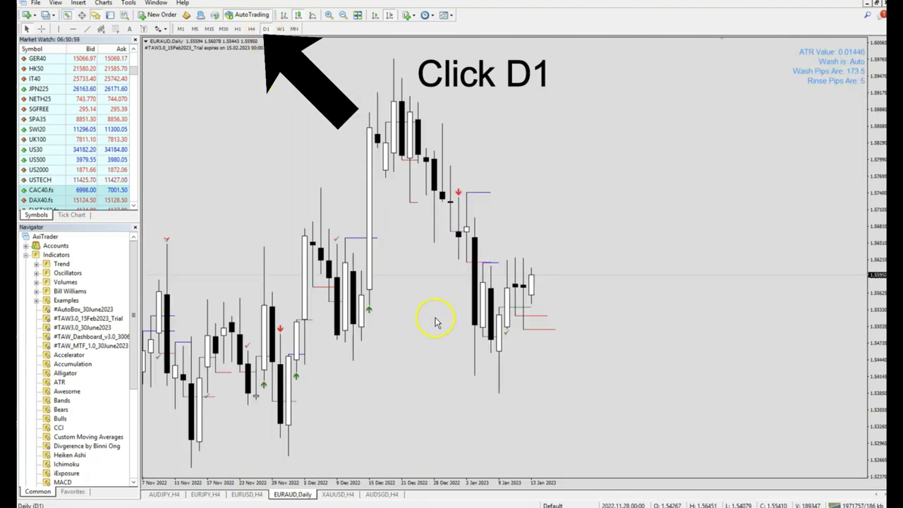
pyautogui.scroll(5, 437, 316)
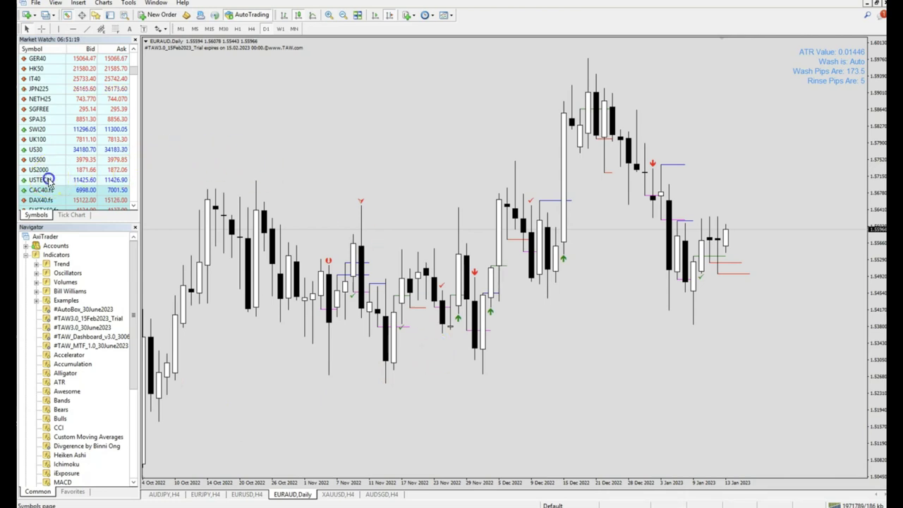
# - Open a new USTECH chart window from Market Watch
pyautogui.click(47, 180)
pyautogui.rightClick(48, 182)
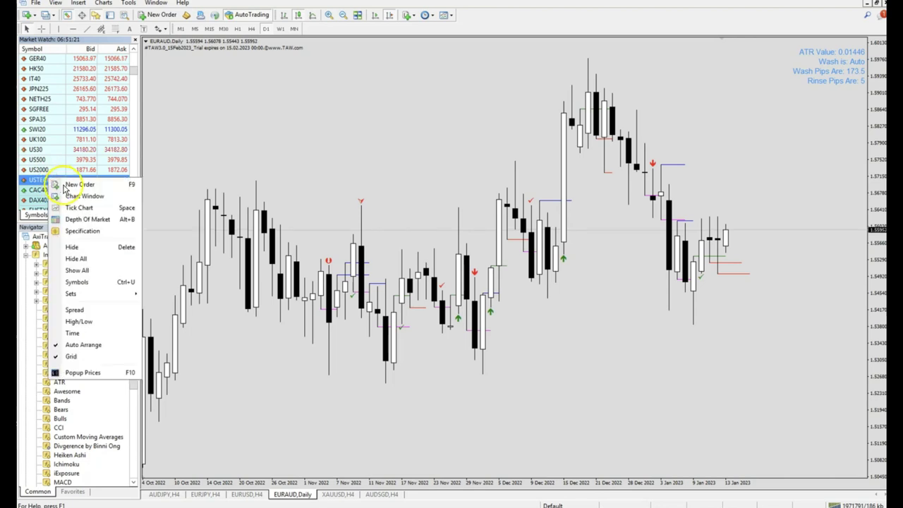
pyautogui.click(72, 197)
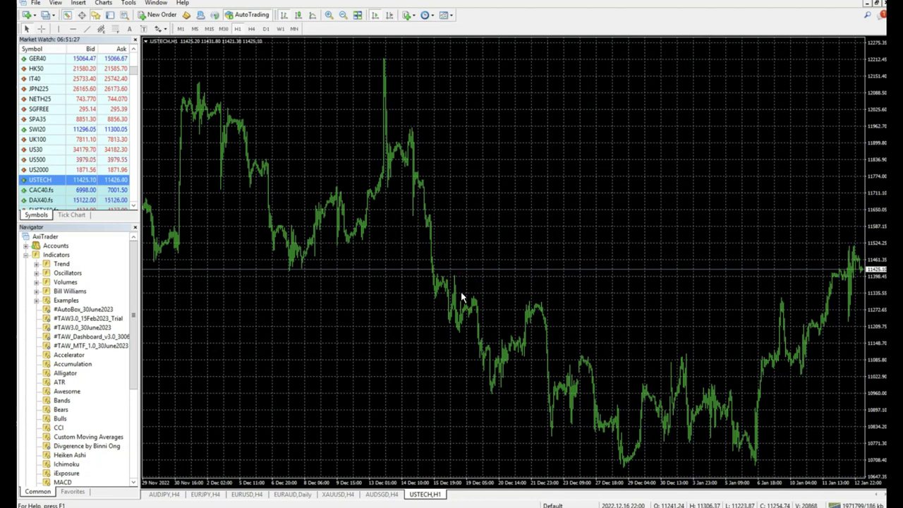
# - Apply the #TAWStrategyTrial2023 template to the USTECH H1 chart
pyautogui.rightClick(464, 100)
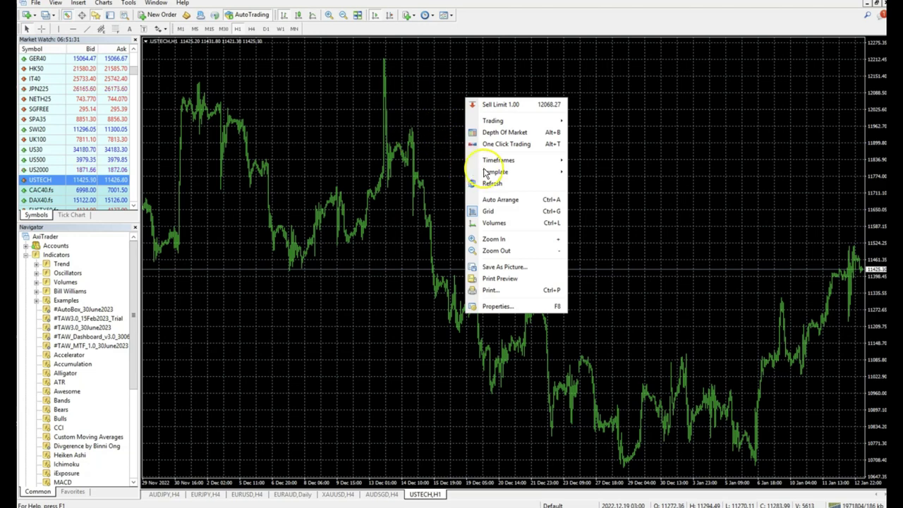
pyautogui.moveTo(496, 174)
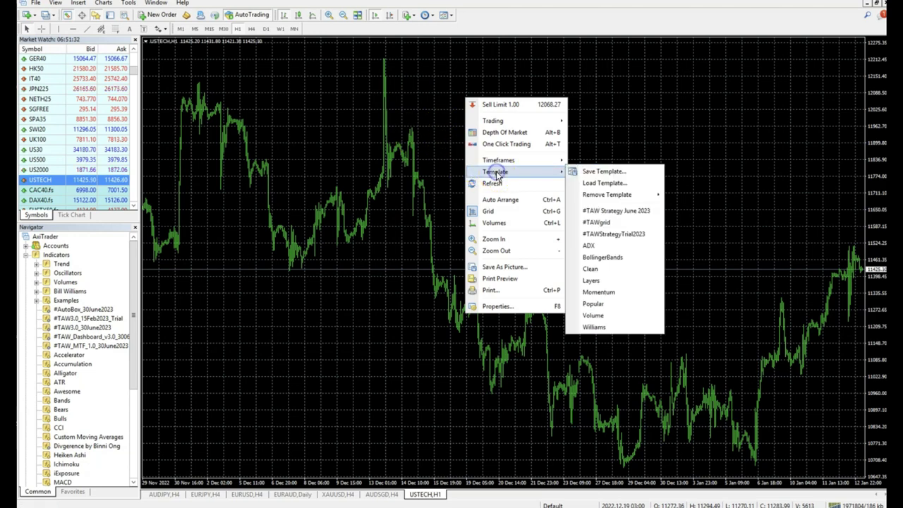
pyautogui.click(637, 238)
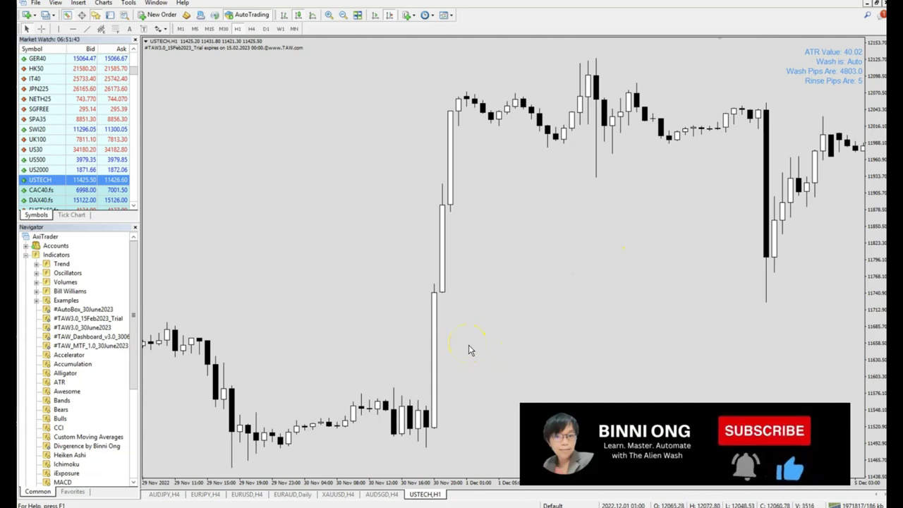
# - Put USTECH on D1, scroll back, and check the latest and early-November candle prices
pyautogui.click(266, 29)
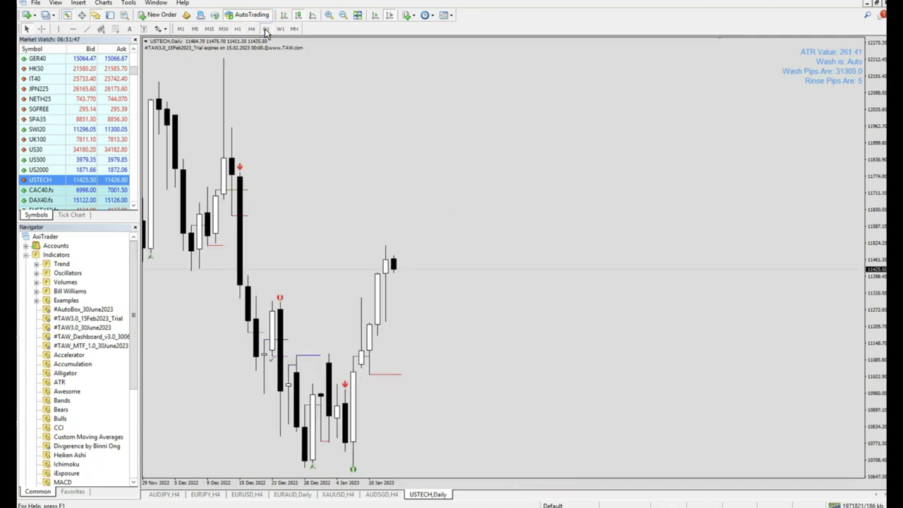
pyautogui.click(389, 243)
pyautogui.scroll(5, 389, 244)
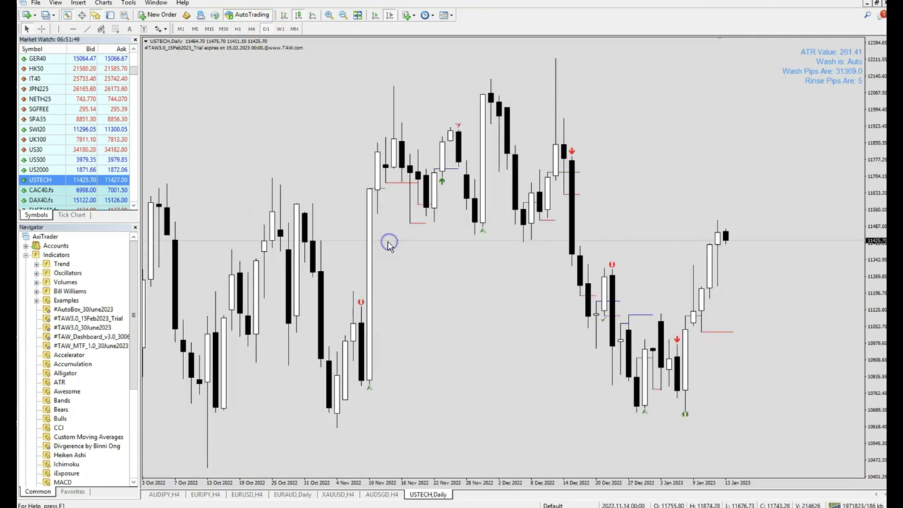
pyautogui.click(331, 299)
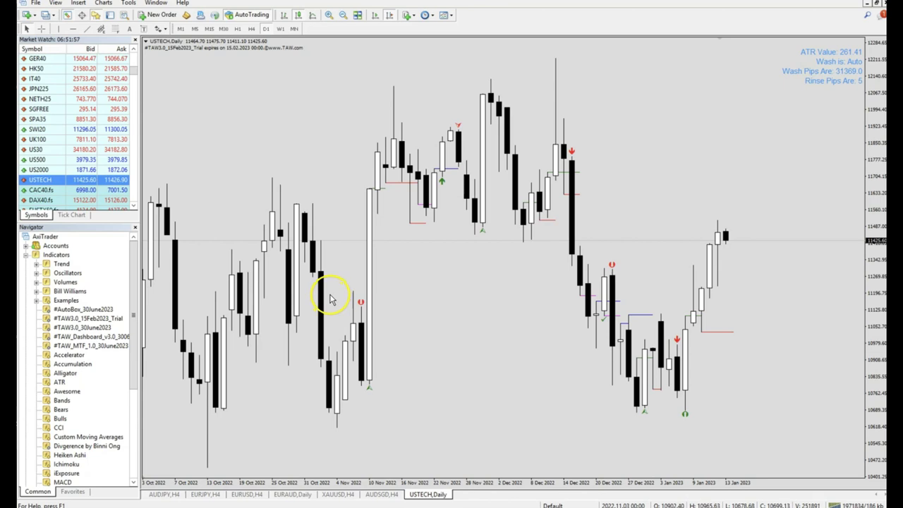